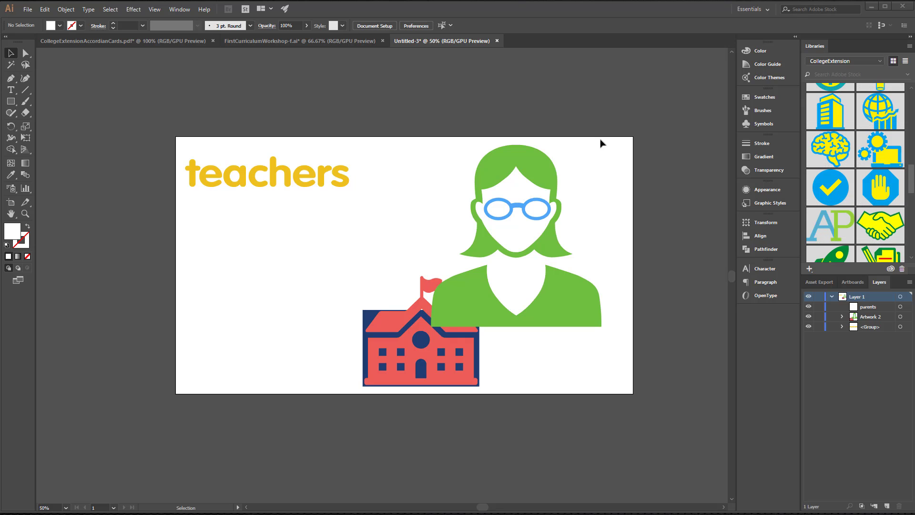
Step: Reveal the hidden 'parents' text under 'teachers' by temporarily colouring it cyan
click(268, 217)
double_click(268, 219)
click(251, 216)
double_click(252, 216)
click(224, 216)
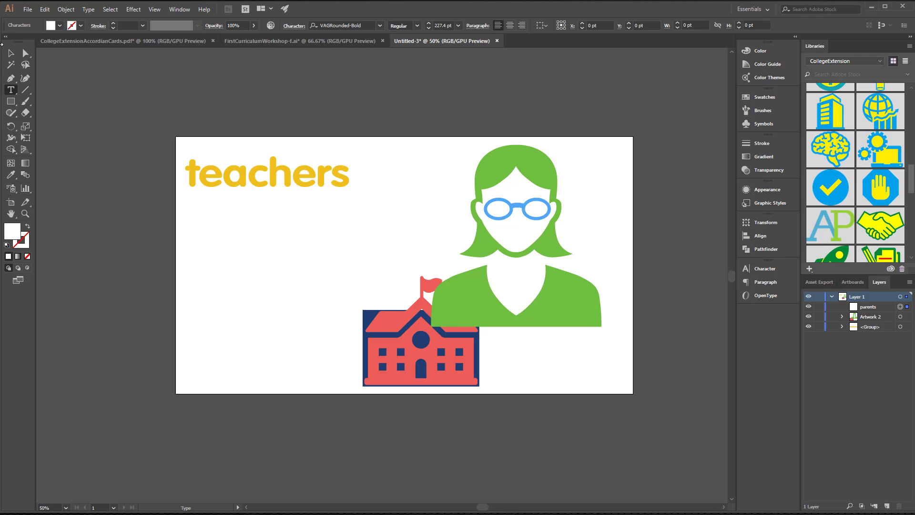
click(10, 53)
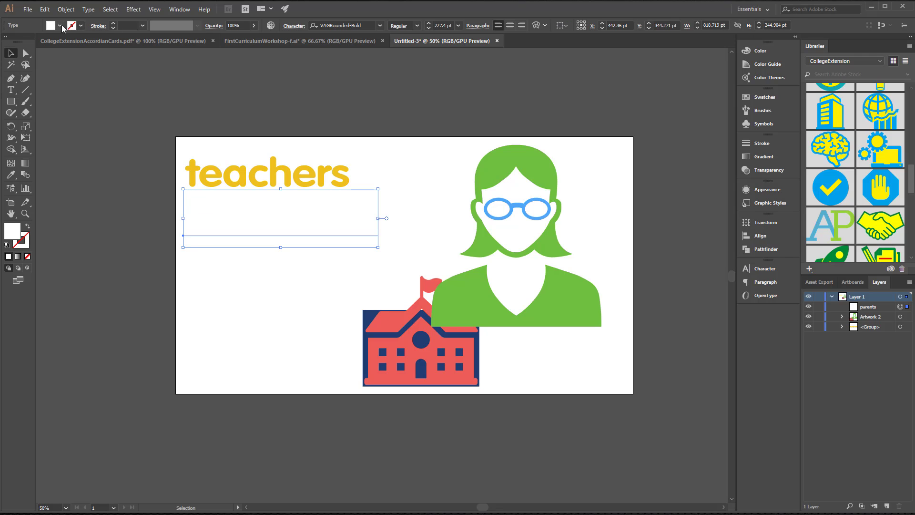
click(59, 26)
click(67, 48)
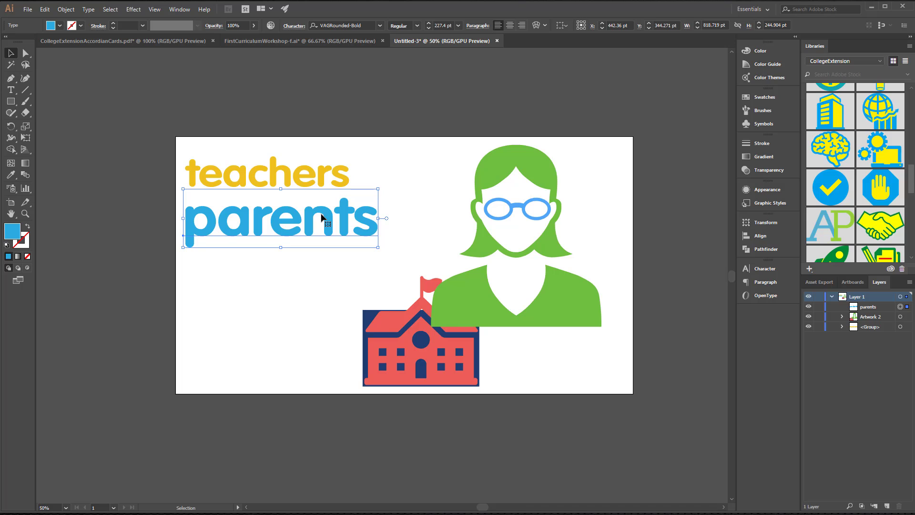
Step: Return the 'parents' text to white and turn on the transparency grid
click(320, 94)
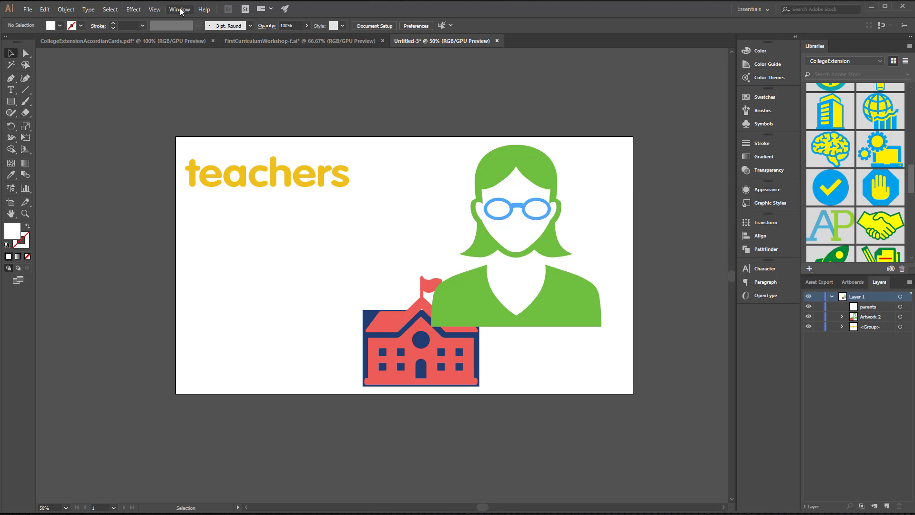
click(154, 9)
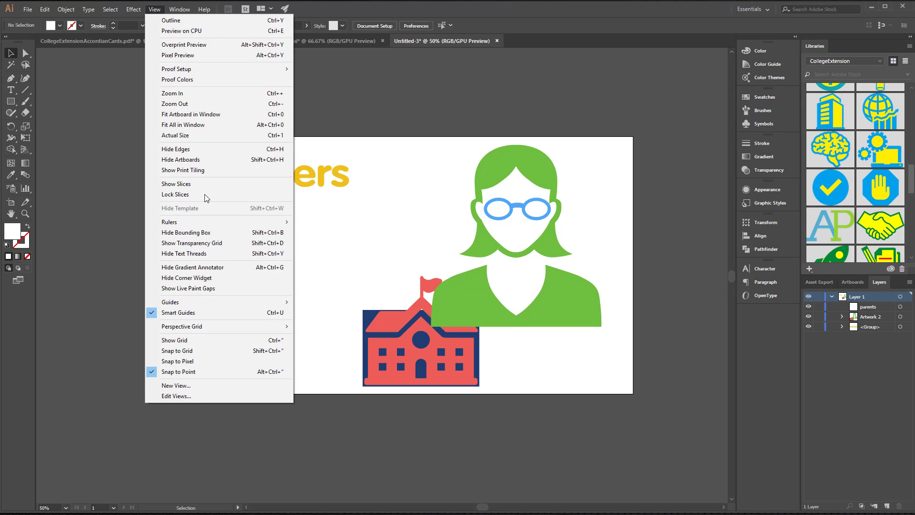
click(211, 244)
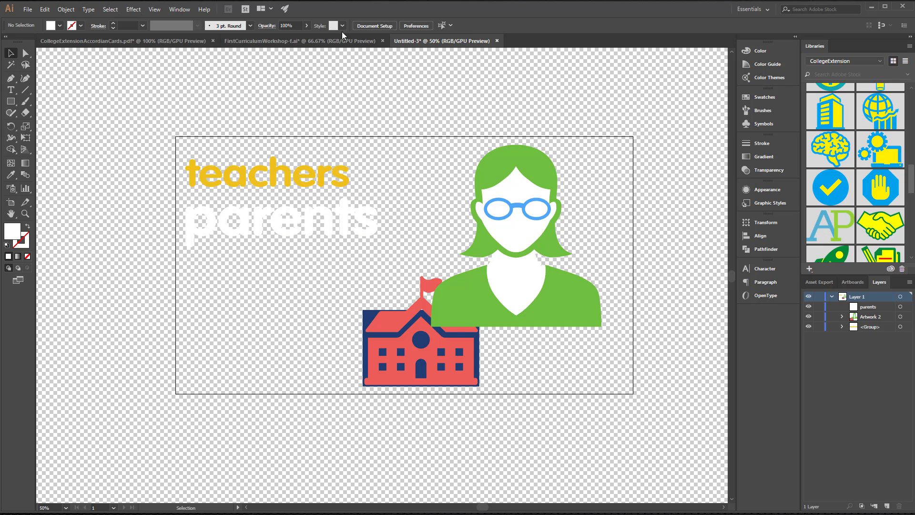
Step: Open Document Setup's grid colour picker, reposition it, and close it without changes
click(368, 27)
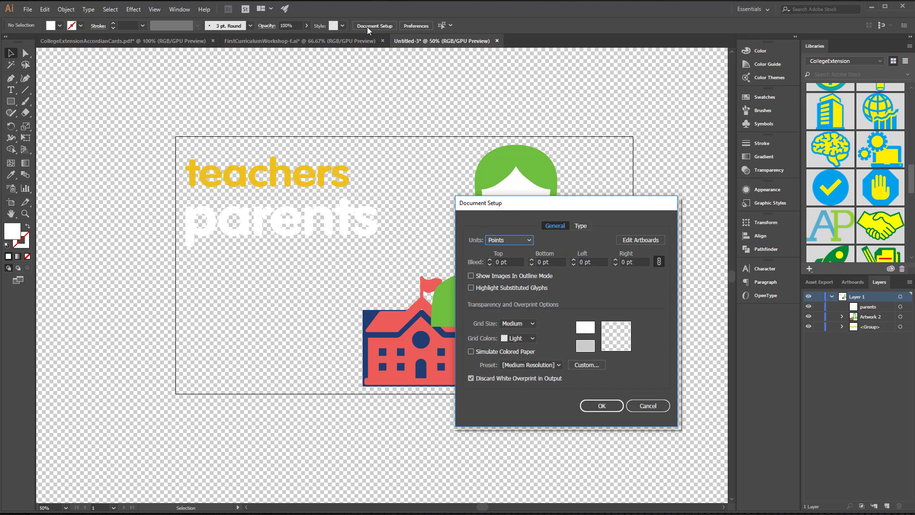
click(586, 328)
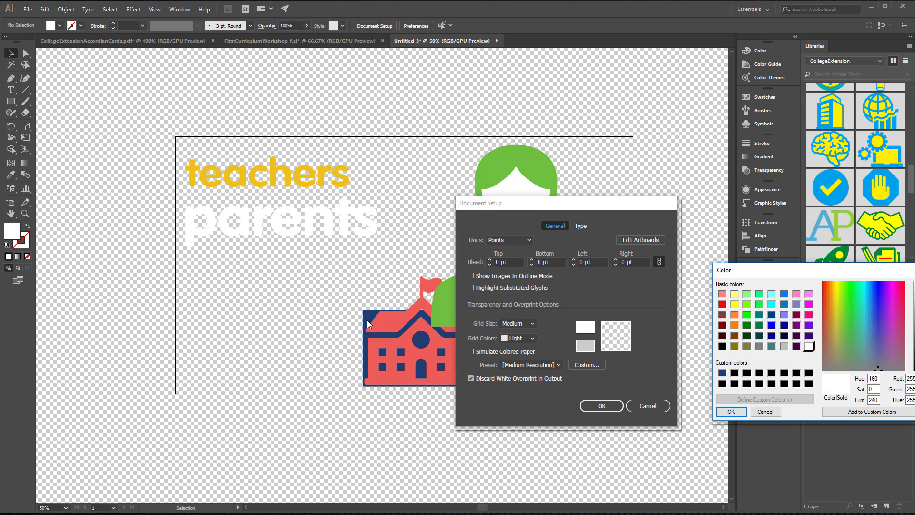
drag(846, 271, 367, 80)
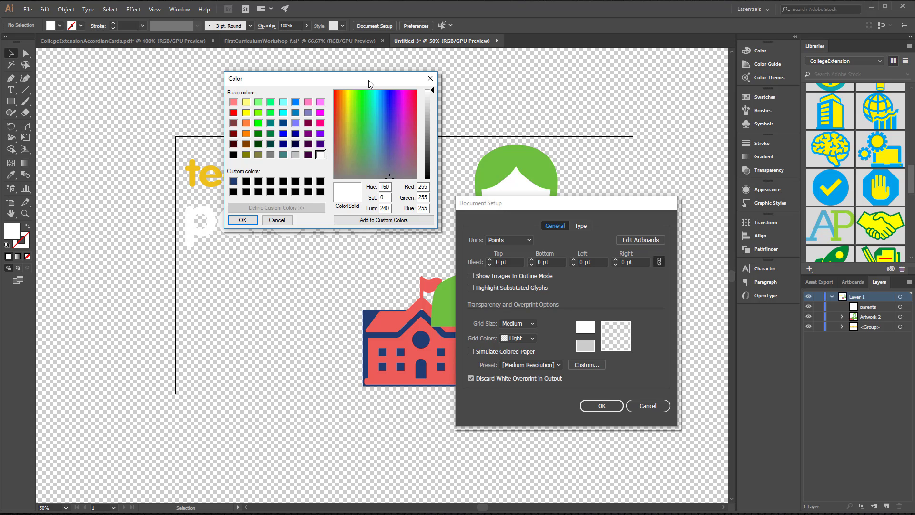
drag(369, 80, 380, 73)
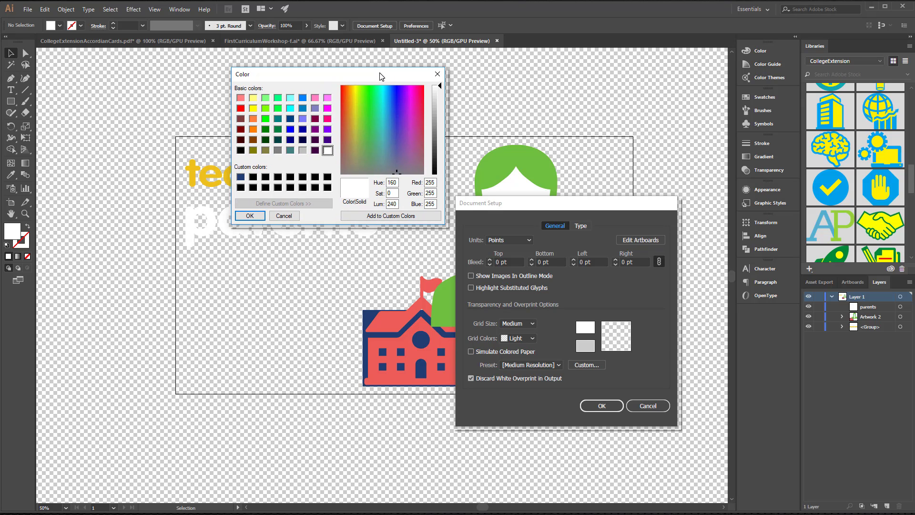
click(436, 74)
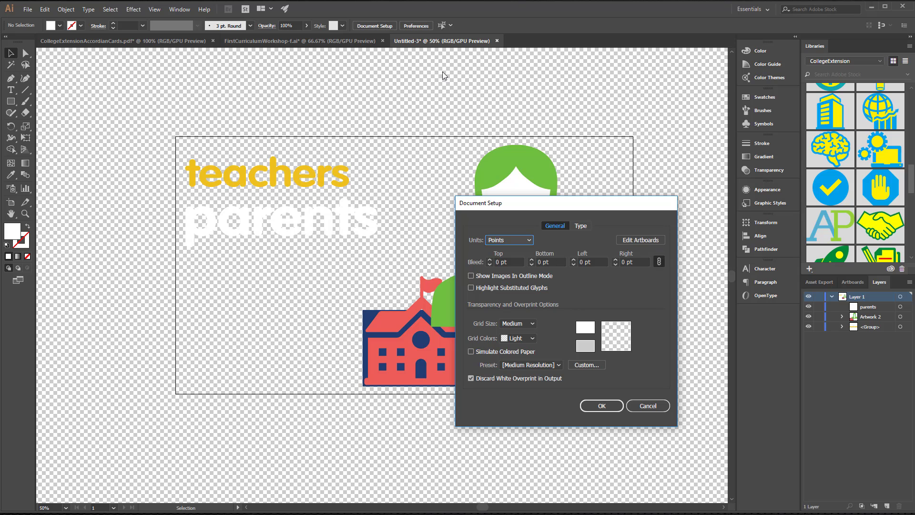
Step: Switch to Chrome and compare the Instant Eyedropper and PasteColor colour-tool pages
key(alt+Tab)
click(591, 312)
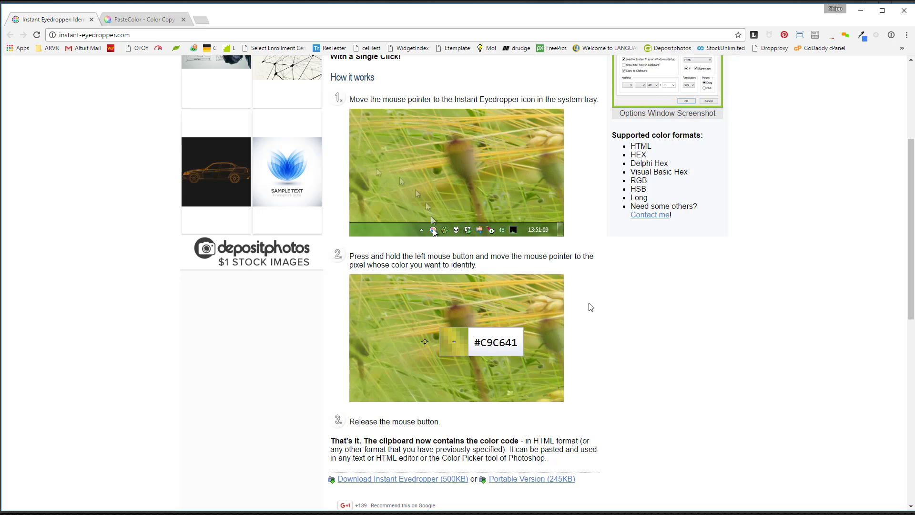
scroll(732, 279, up, 4)
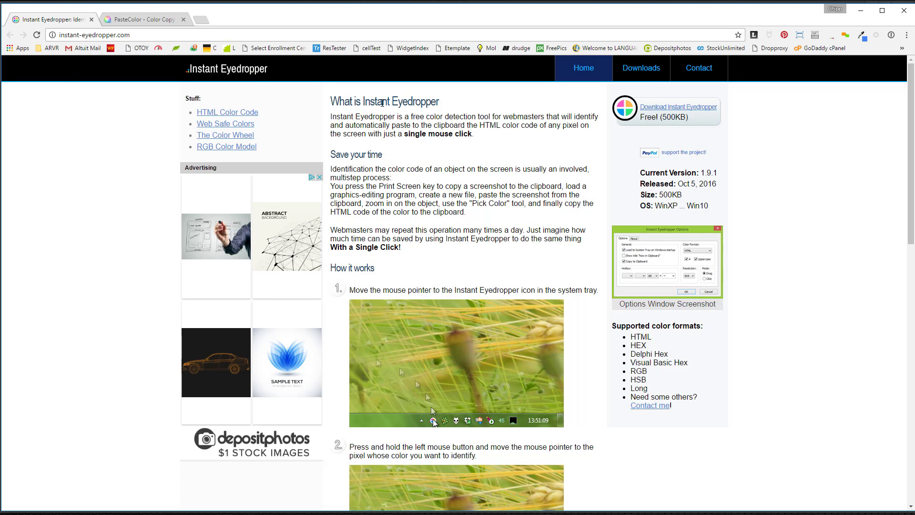
click(152, 20)
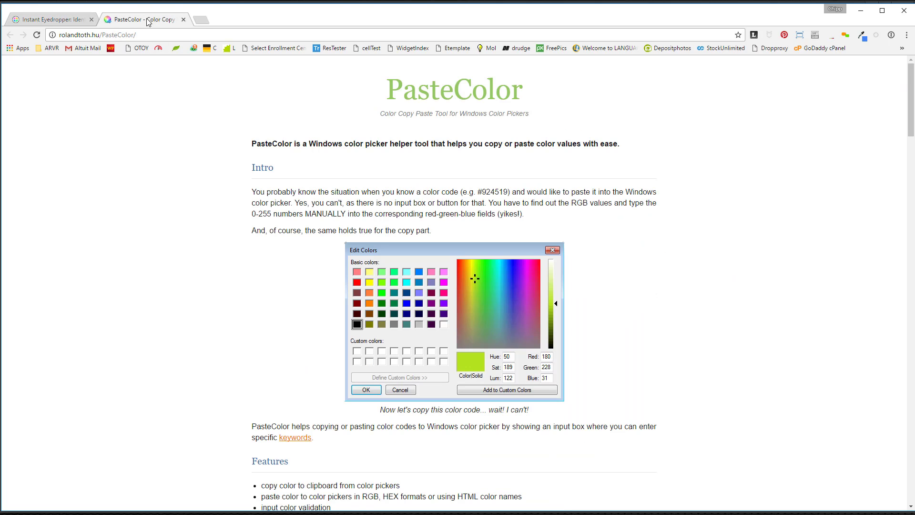
click(51, 20)
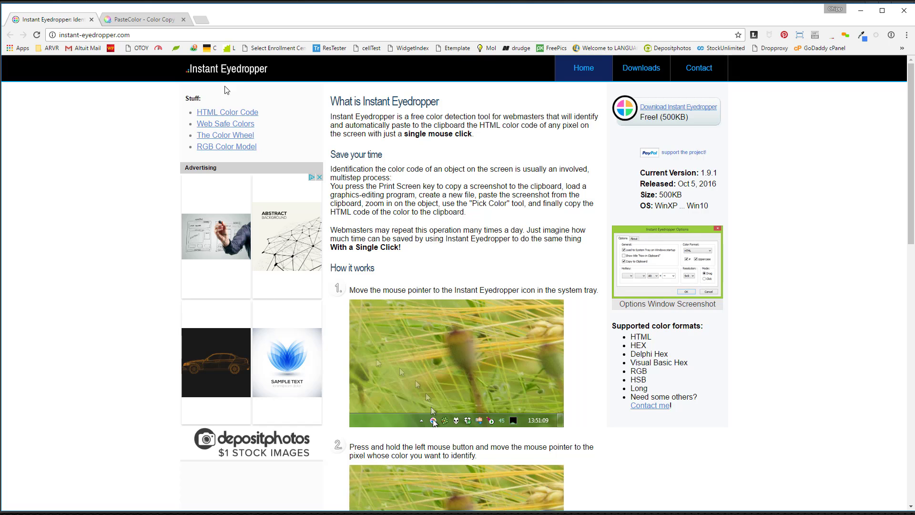
scroll(481, 324, down, 8)
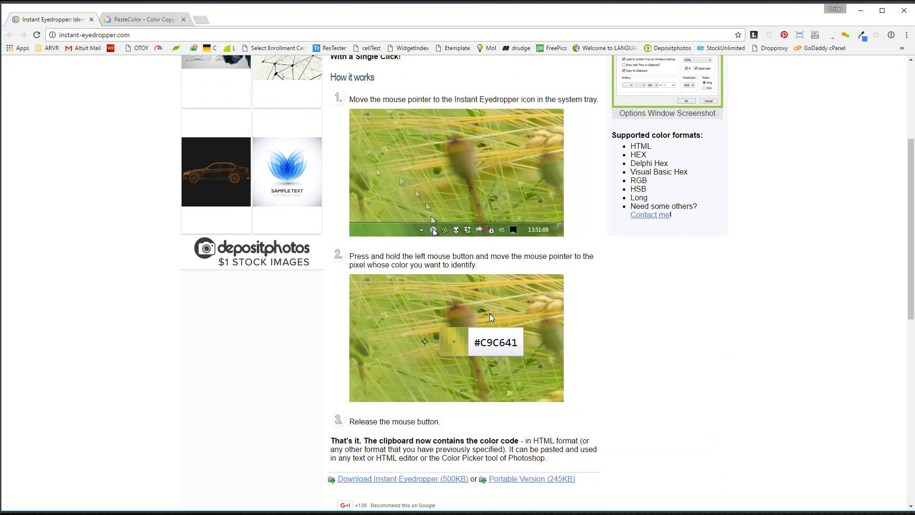
scroll(490, 315, up, 5)
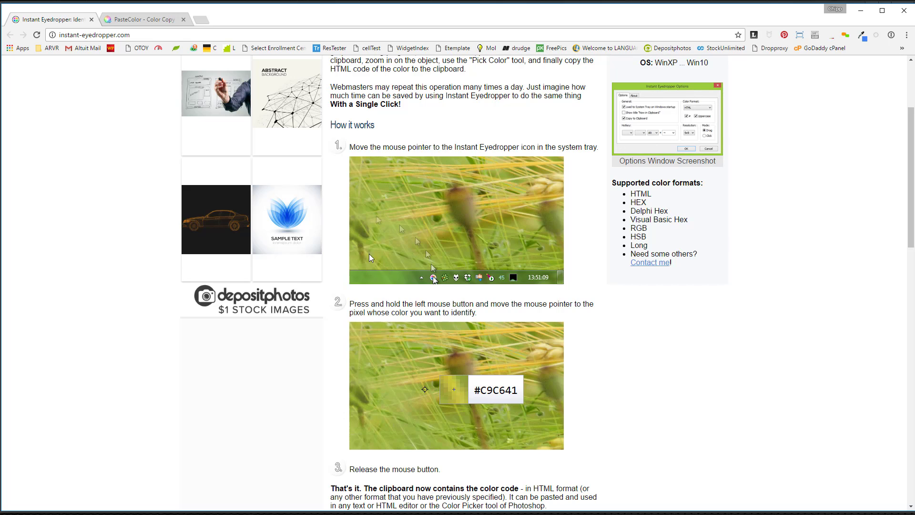
click(146, 20)
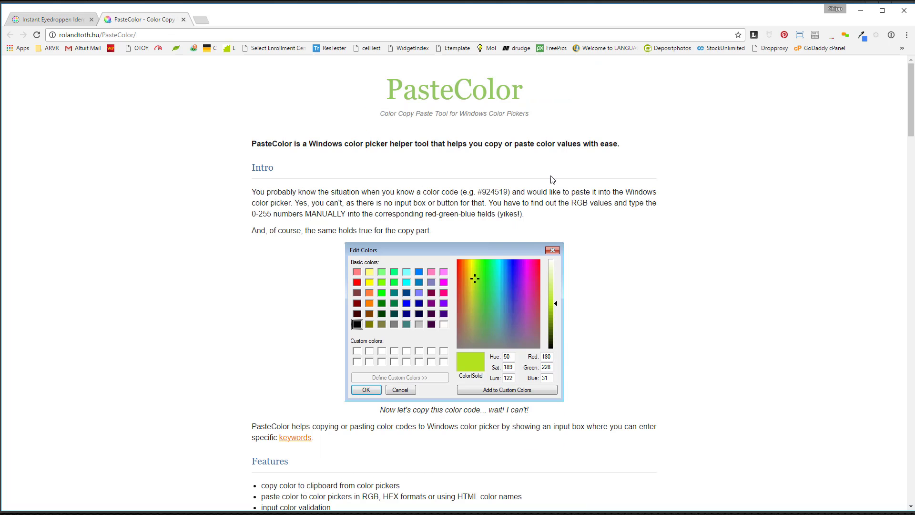
click(70, 19)
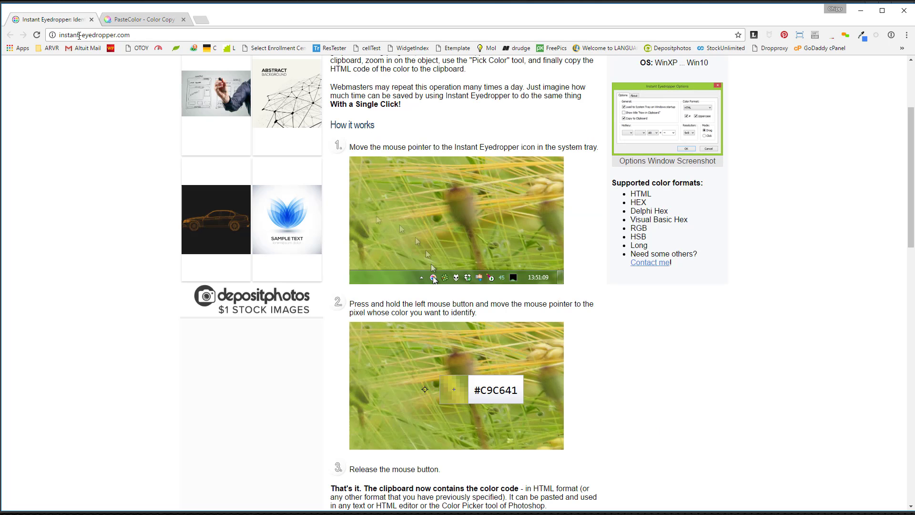
Step: Scroll the PasteColor page down to its Usage and Settings sections
click(123, 22)
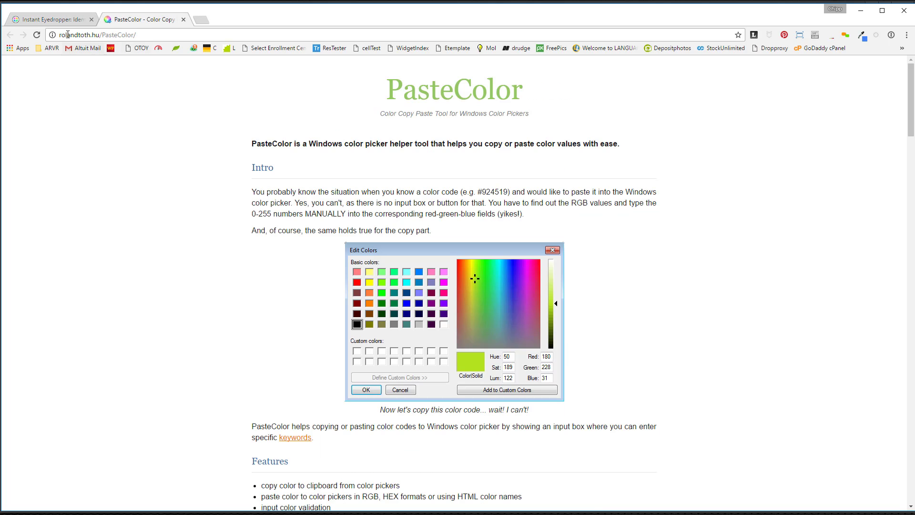
mouse_move(518, 344)
scroll(668, 303, down, 6)
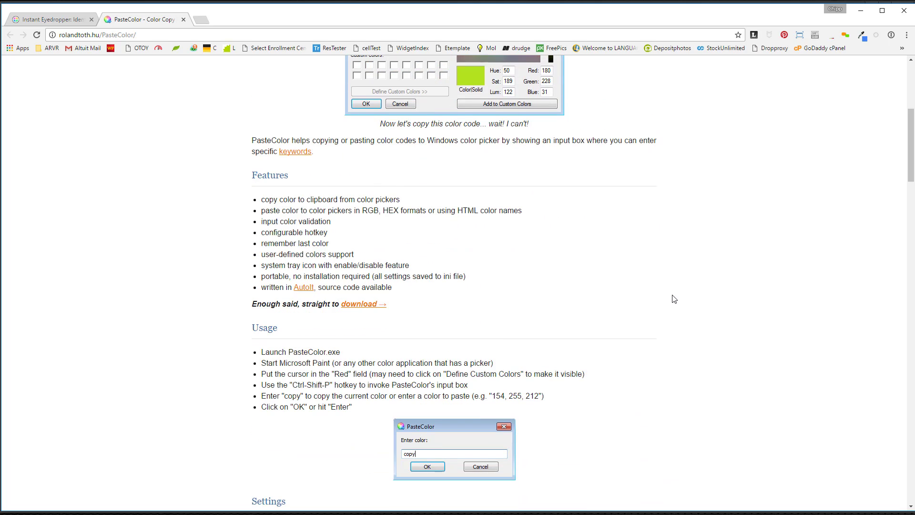
scroll(674, 299, down, 2)
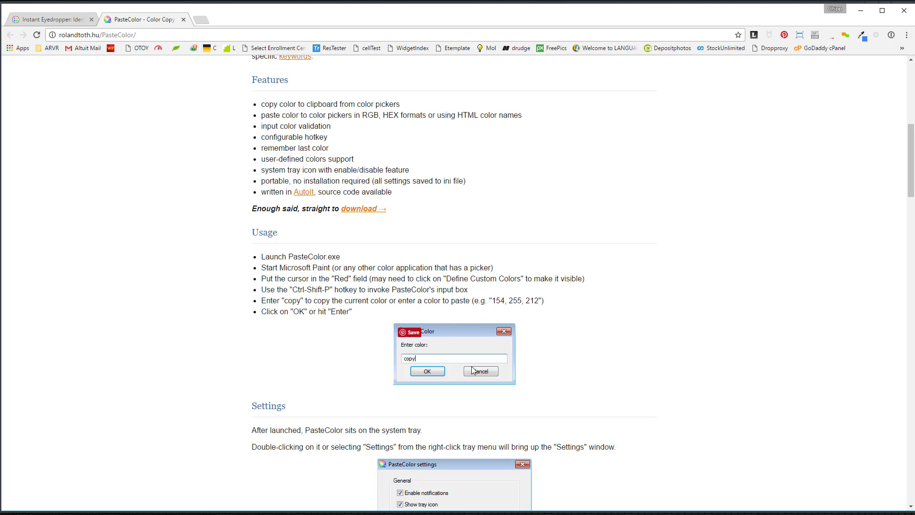
scroll(629, 313, down, 6)
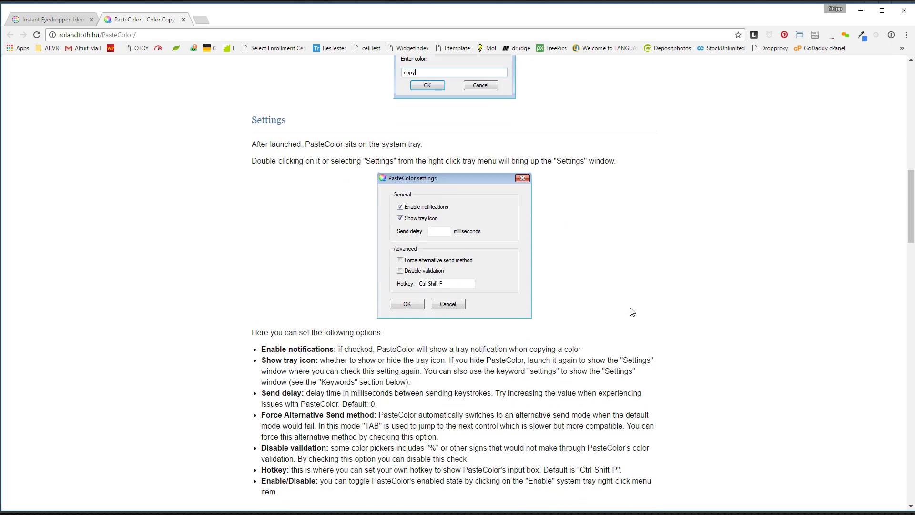
scroll(629, 313, up, 6)
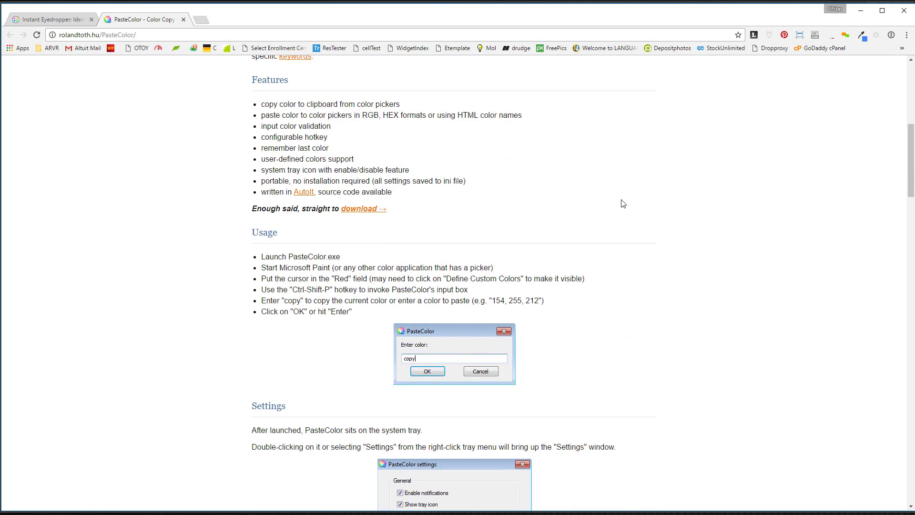
Step: Back in Illustrator, sample the school artwork's dark blue with PasteColor
click(859, 11)
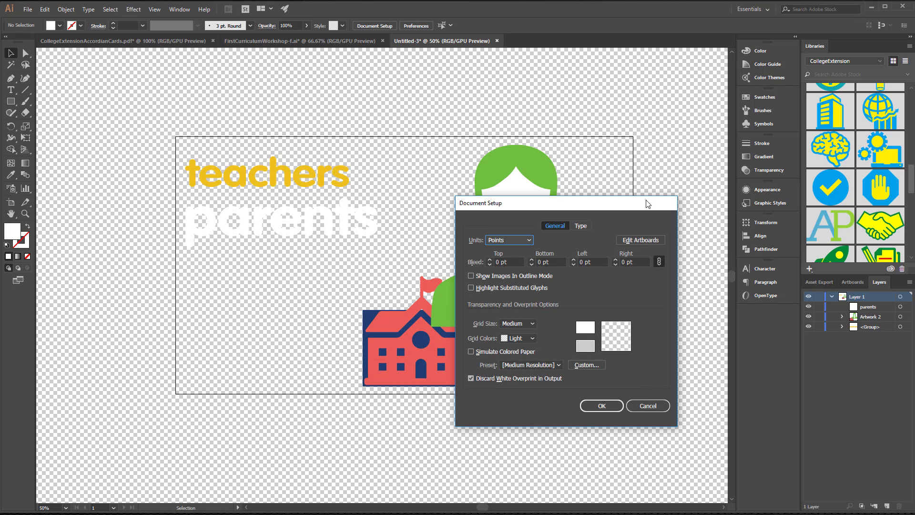
drag(609, 202, 606, 171)
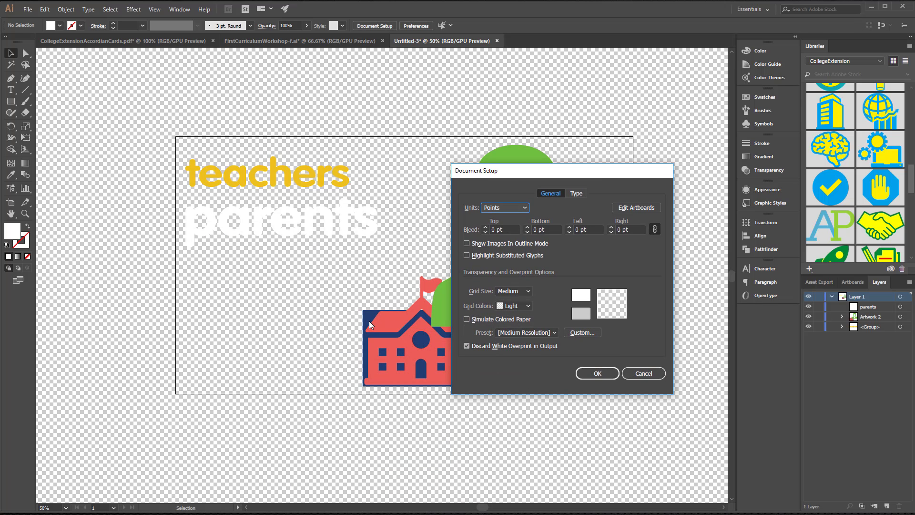
key(super+shift+c)
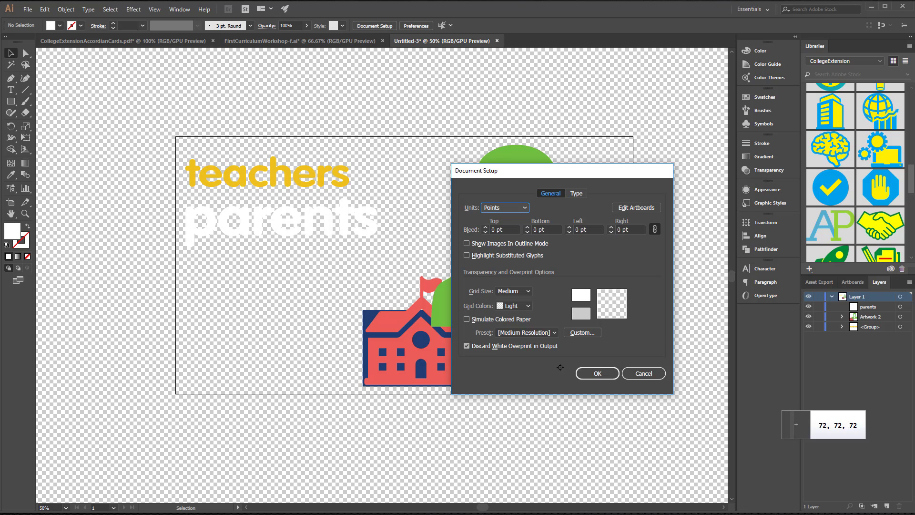
click(364, 318)
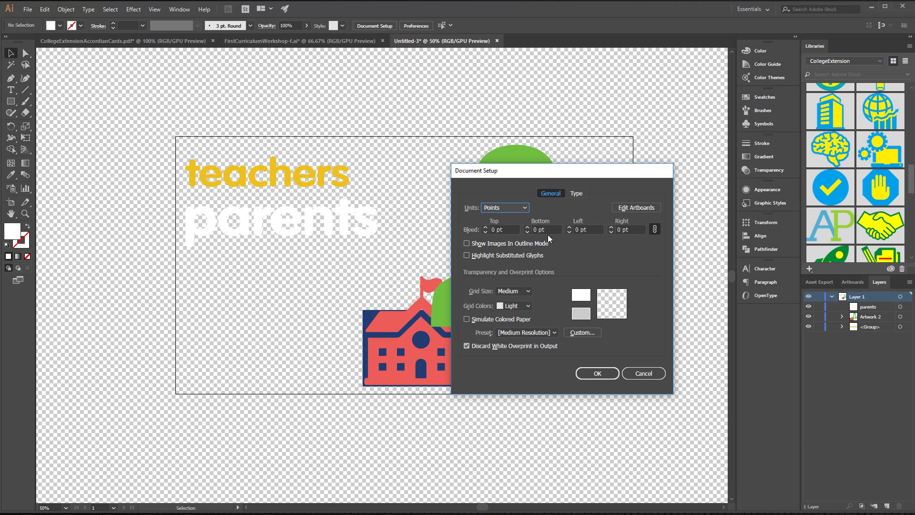
Step: Set the first grid colour to RGB 31, 61, 115 and save it as a custom colour
click(580, 293)
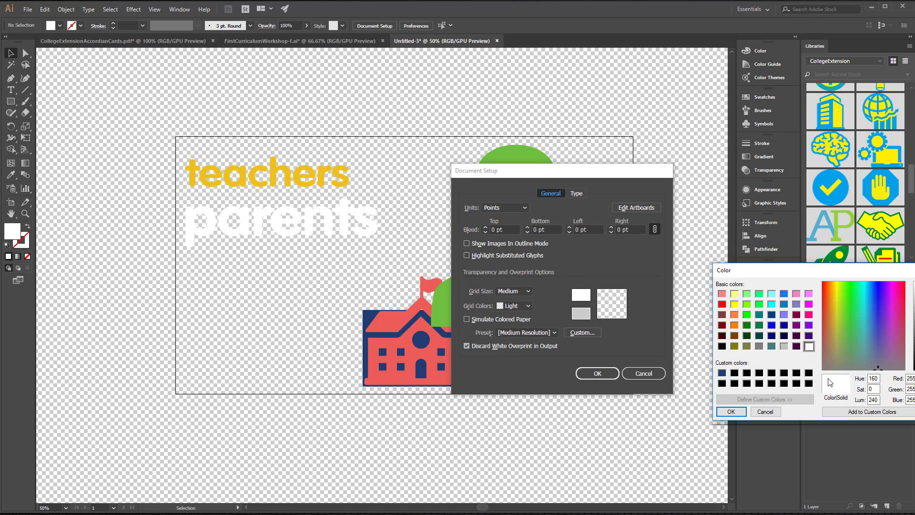
click(734, 373)
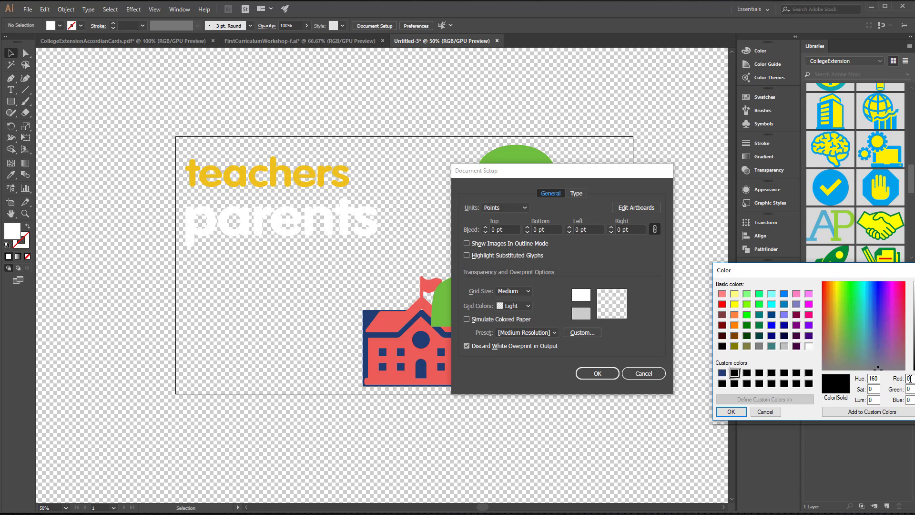
drag(860, 270, 803, 252)
click(854, 361)
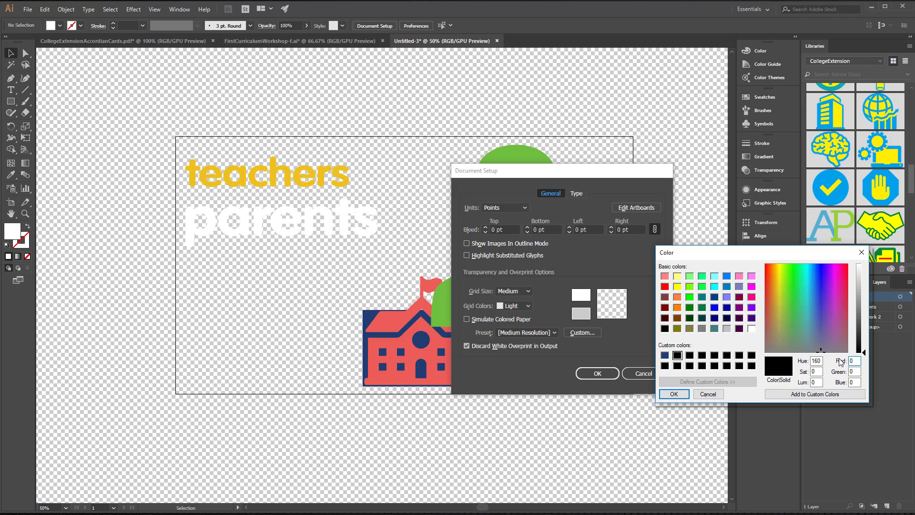
key(ctrl+v)
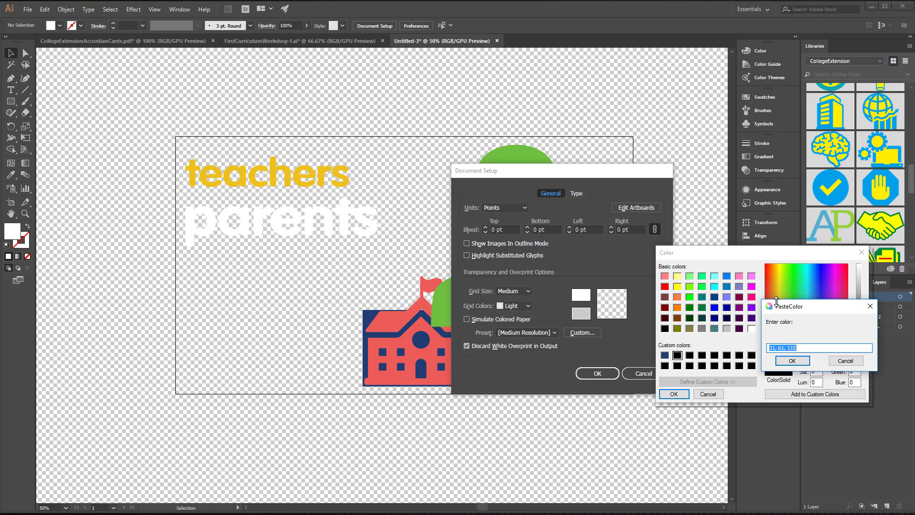
drag(781, 314, 778, 310)
key(End)
click(792, 361)
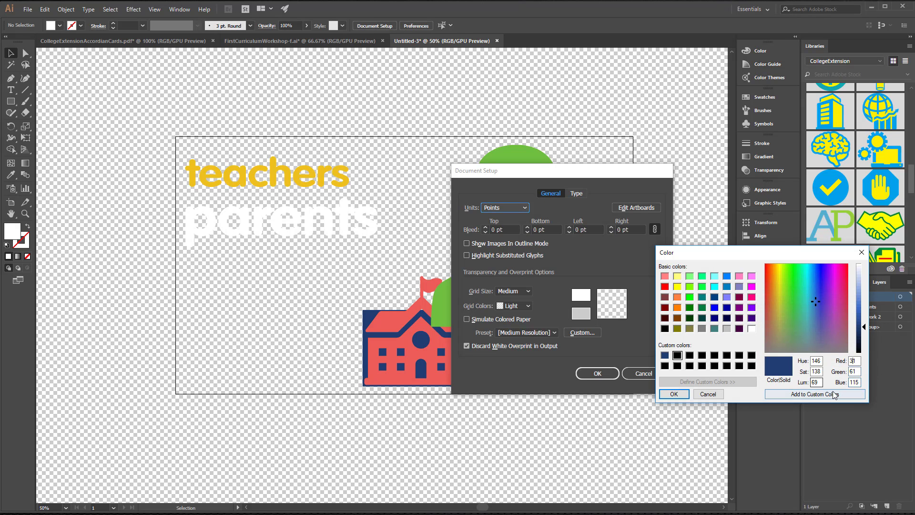
click(808, 394)
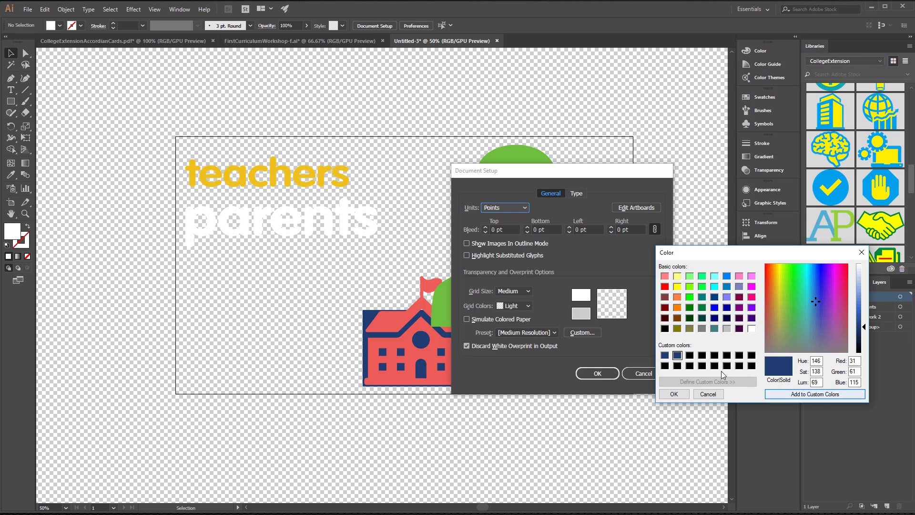
click(681, 396)
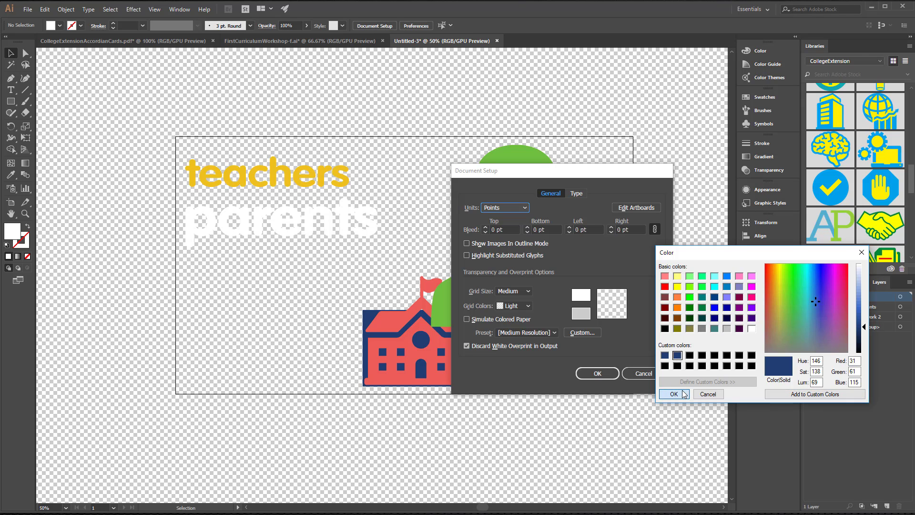
Step: Set the second grid colour to the saved dark blue and confirm Document Setup
click(581, 313)
click(734, 374)
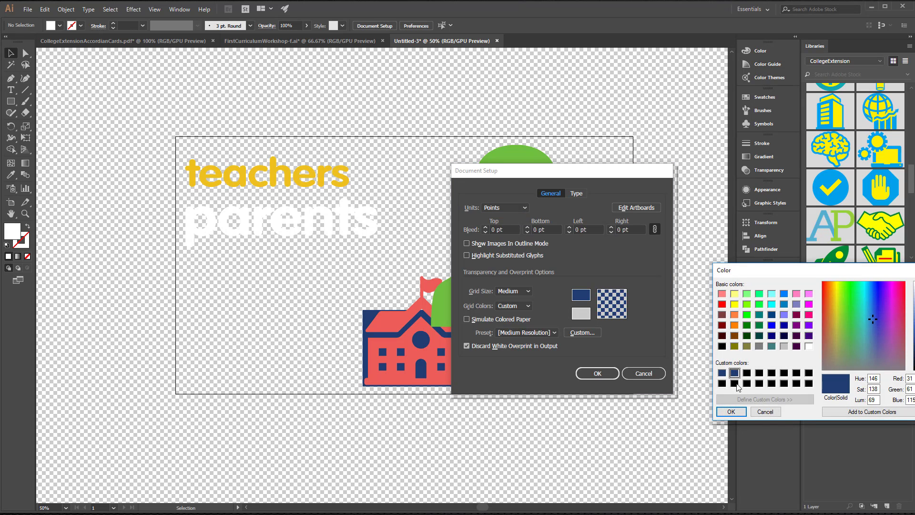
click(731, 412)
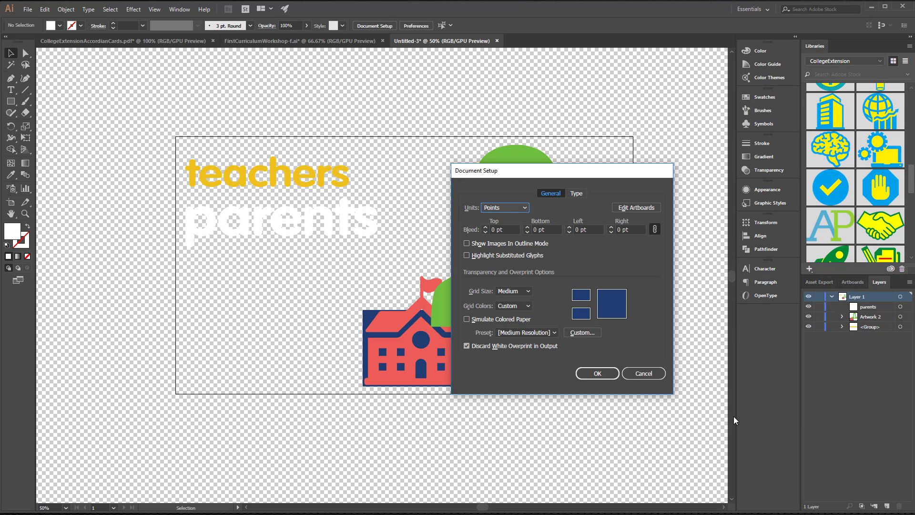
click(607, 376)
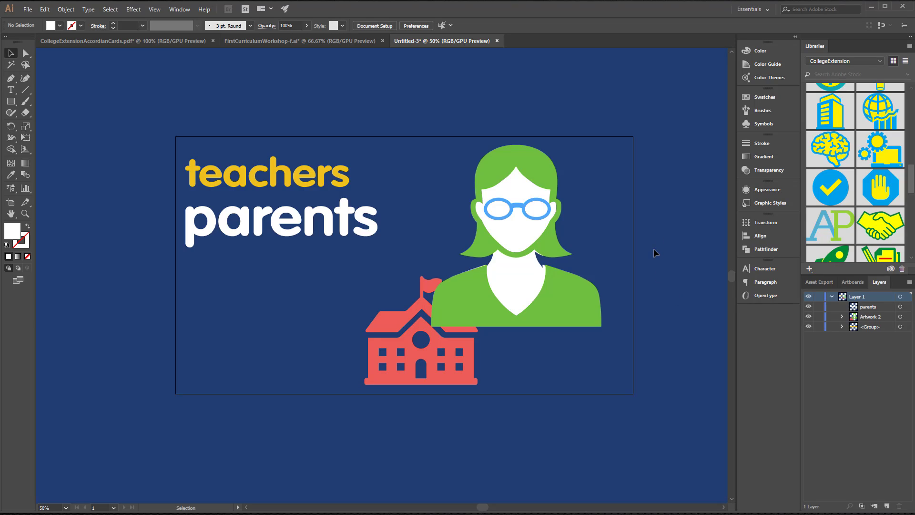